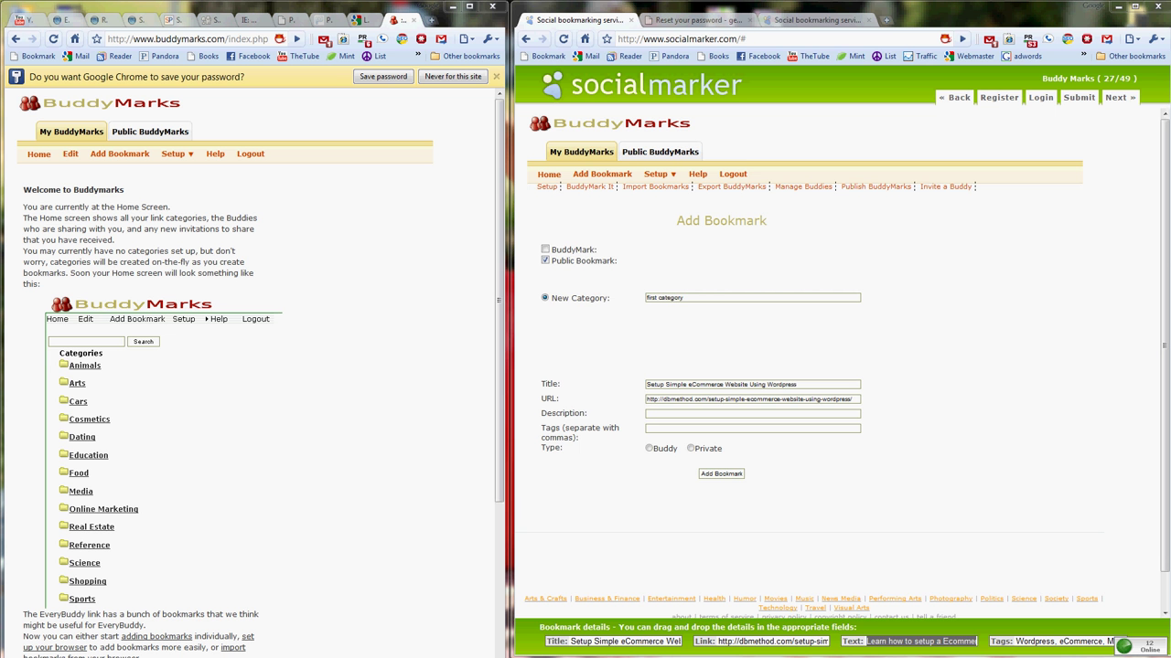
- Switch to the SocialMarker homepage and scroll down to the bookmarking-site checklist and back
left_click(816, 19)
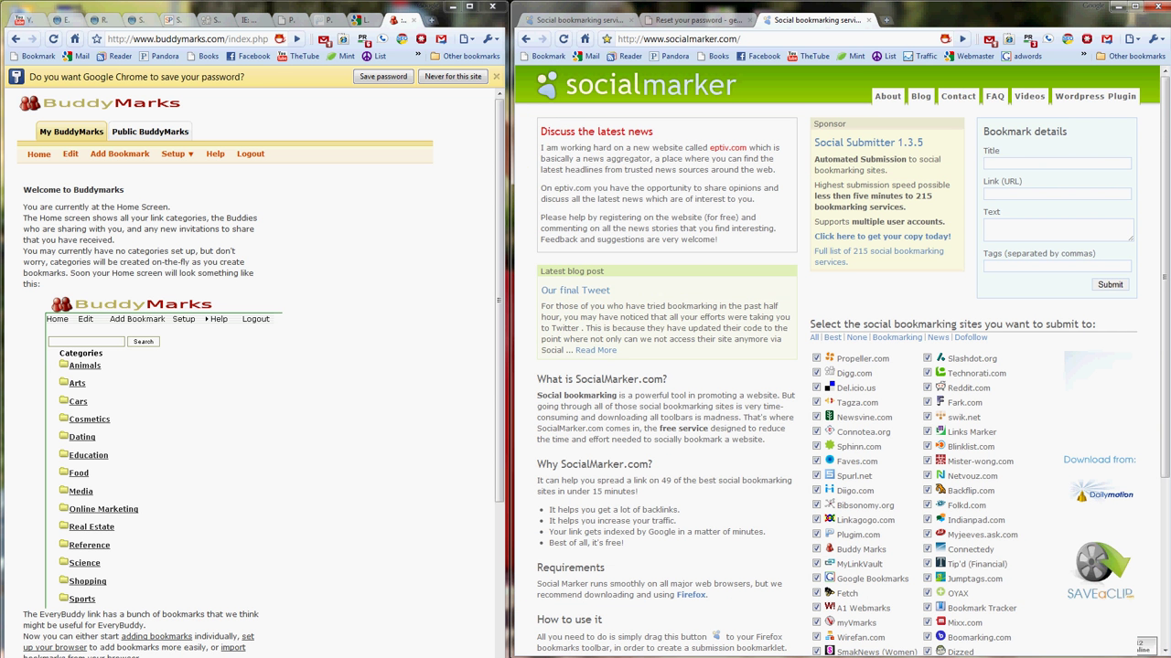
scroll(841, 366, "down", 3)
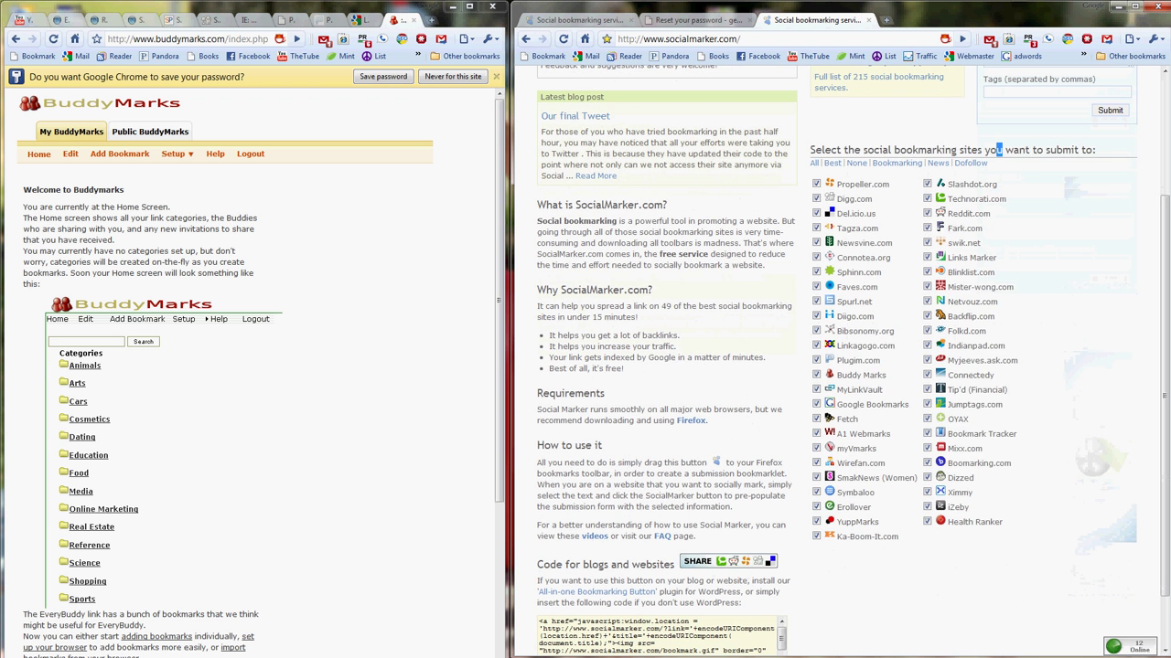
left_click_drag(999, 150, 956, 151)
left_click(956, 151)
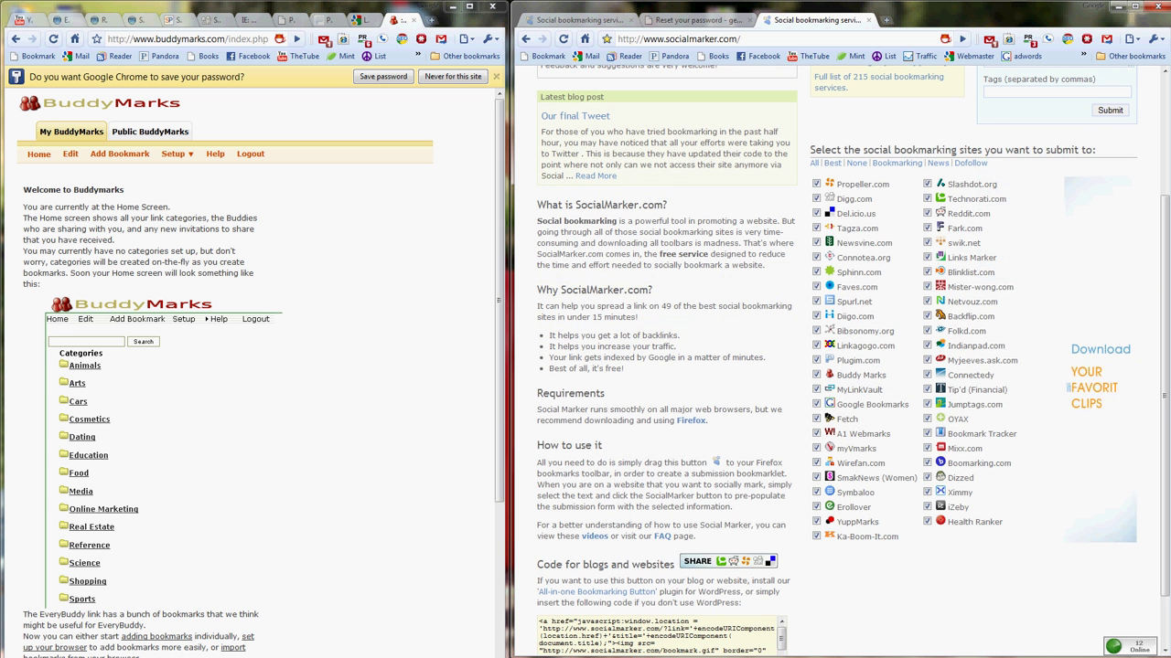
scroll(956, 151, "up", 3)
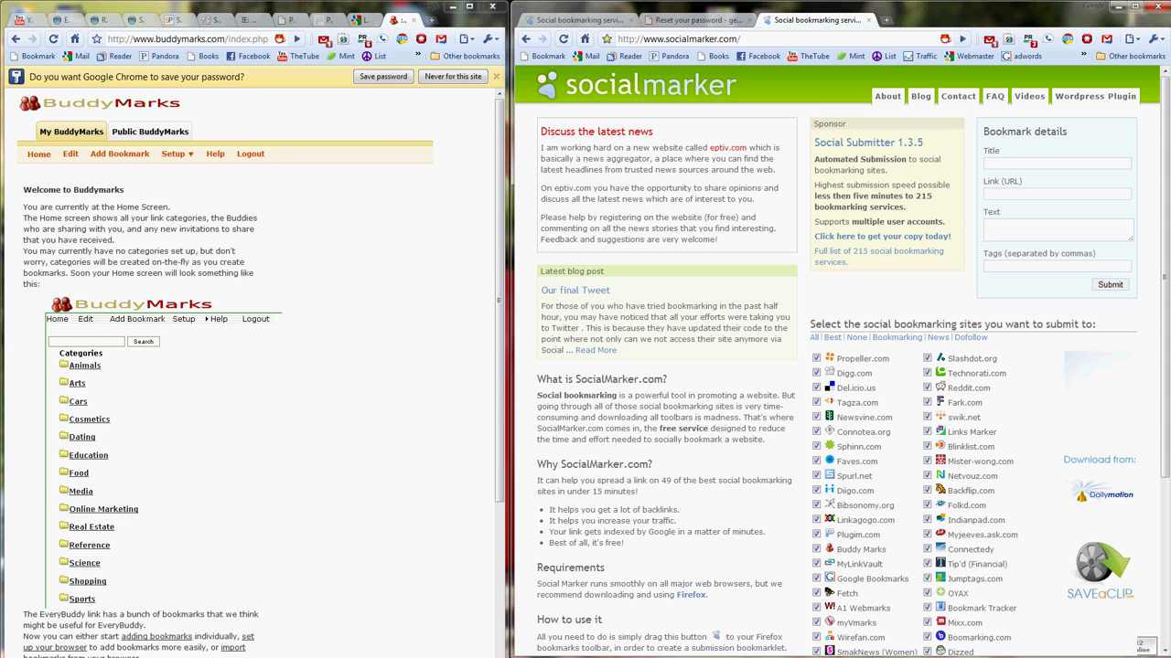
- Switch to the 'Setup Simple eCommerce Website Using Wordpress' article tab and scroll through its steps
key("ctrl+4")
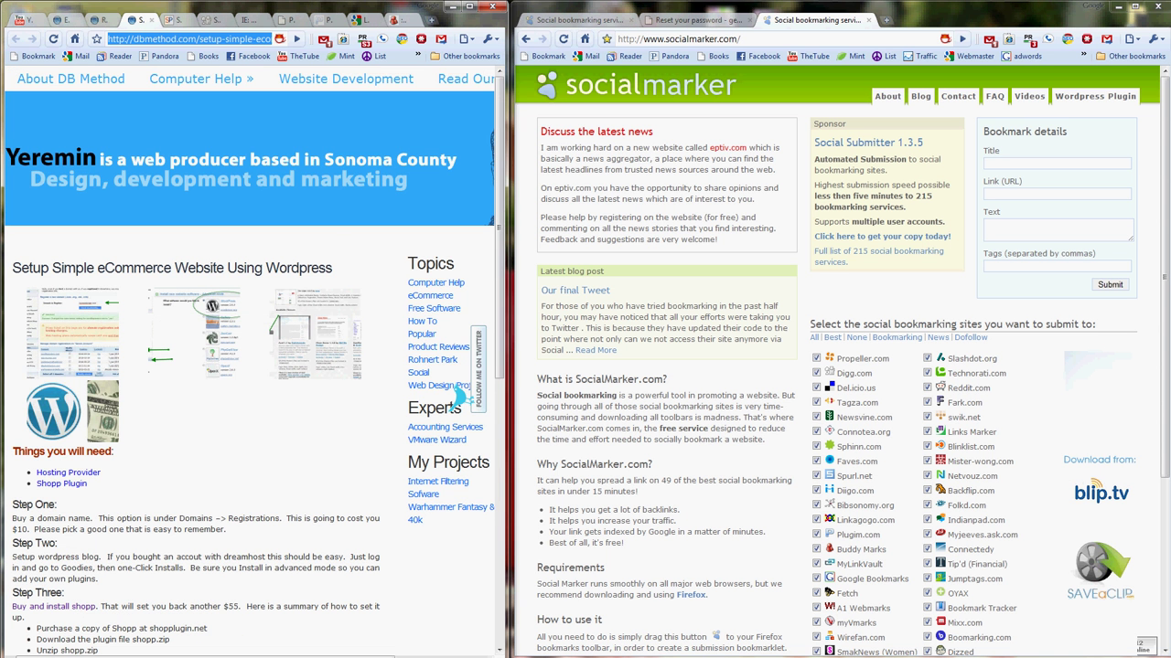
scroll(254, 360, "down", 2)
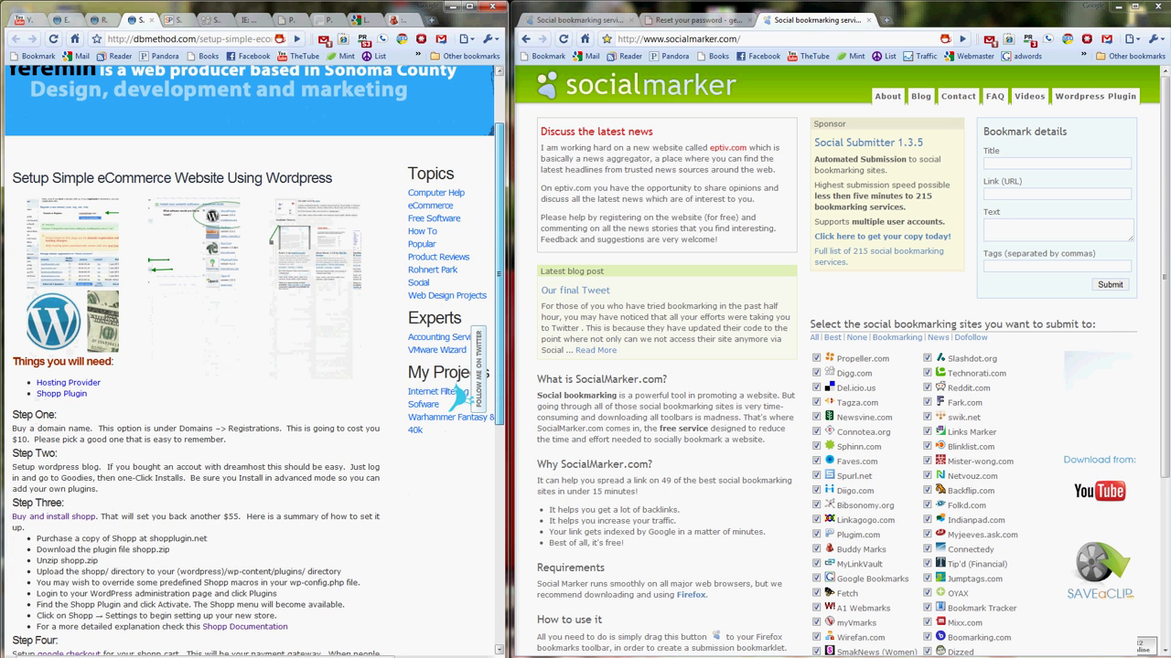
scroll(254, 361, "down", 1)
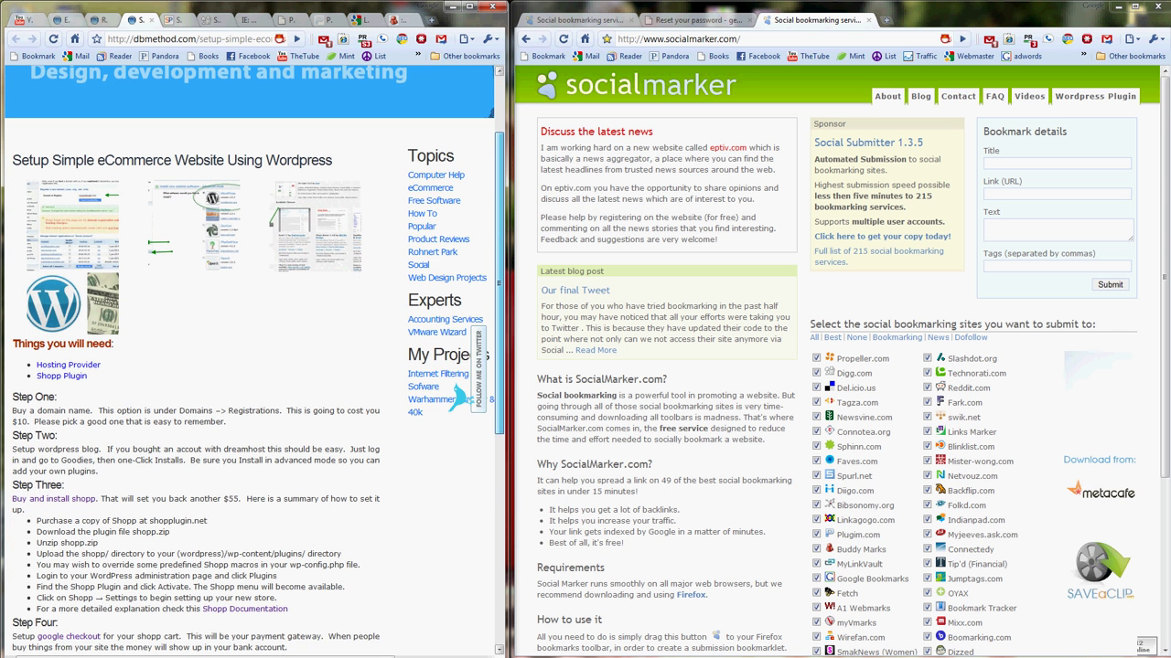
scroll(254, 360, "up", 1)
scroll(255, 361, "up", 1)
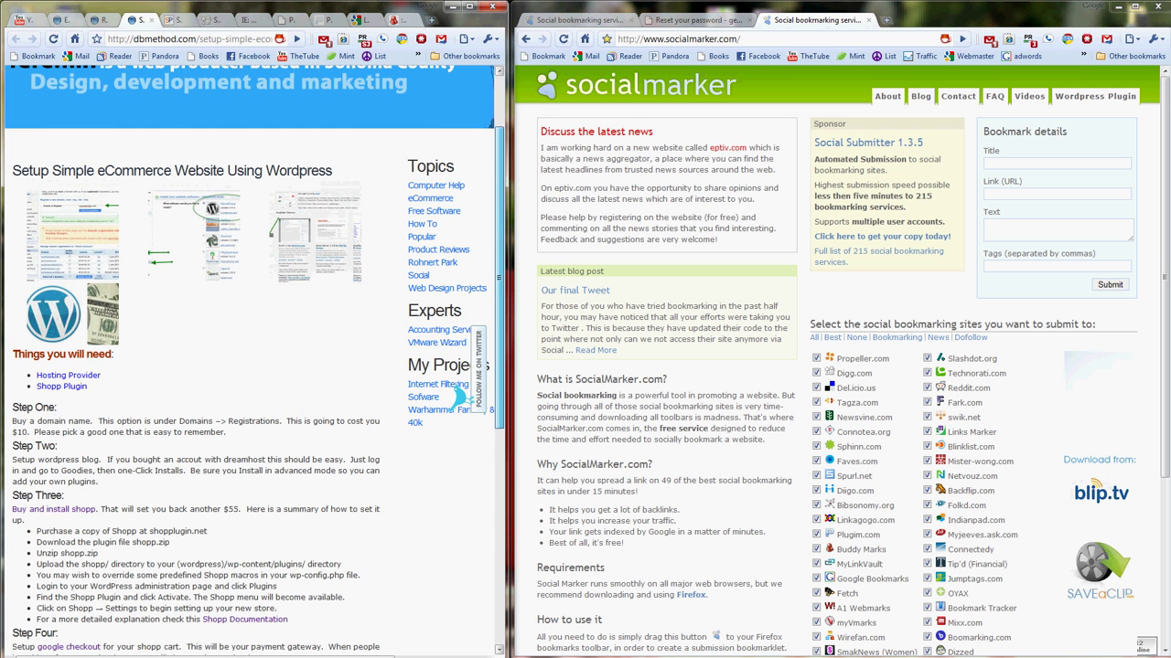
scroll(254, 360, "down", 5)
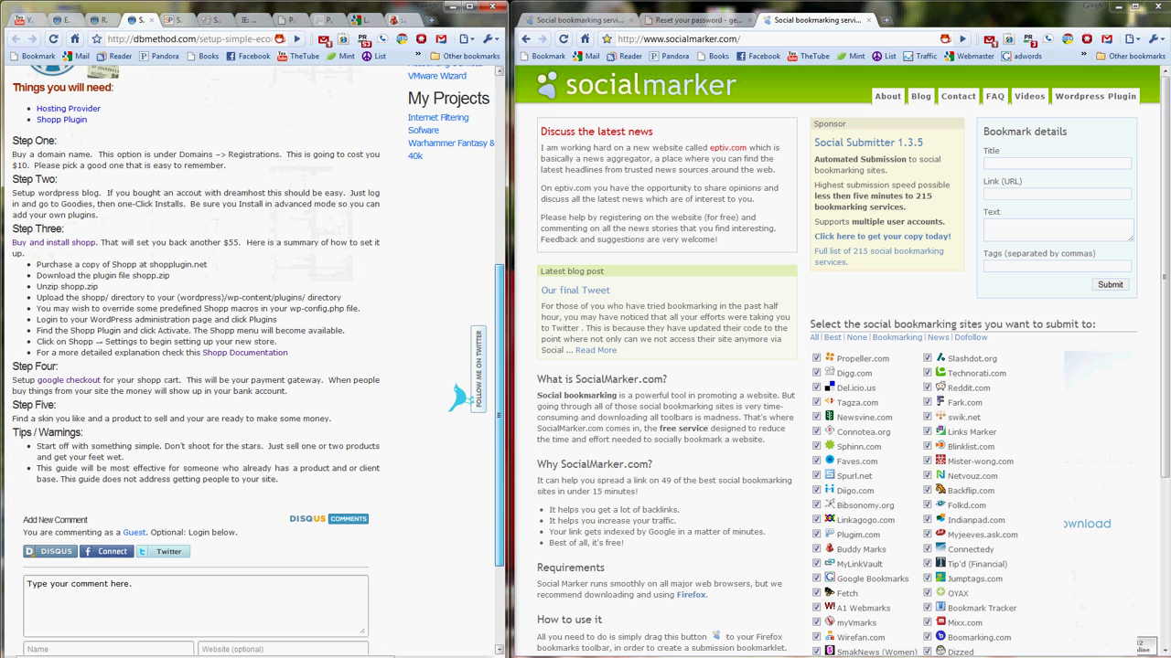
scroll(255, 361, "up", 4)
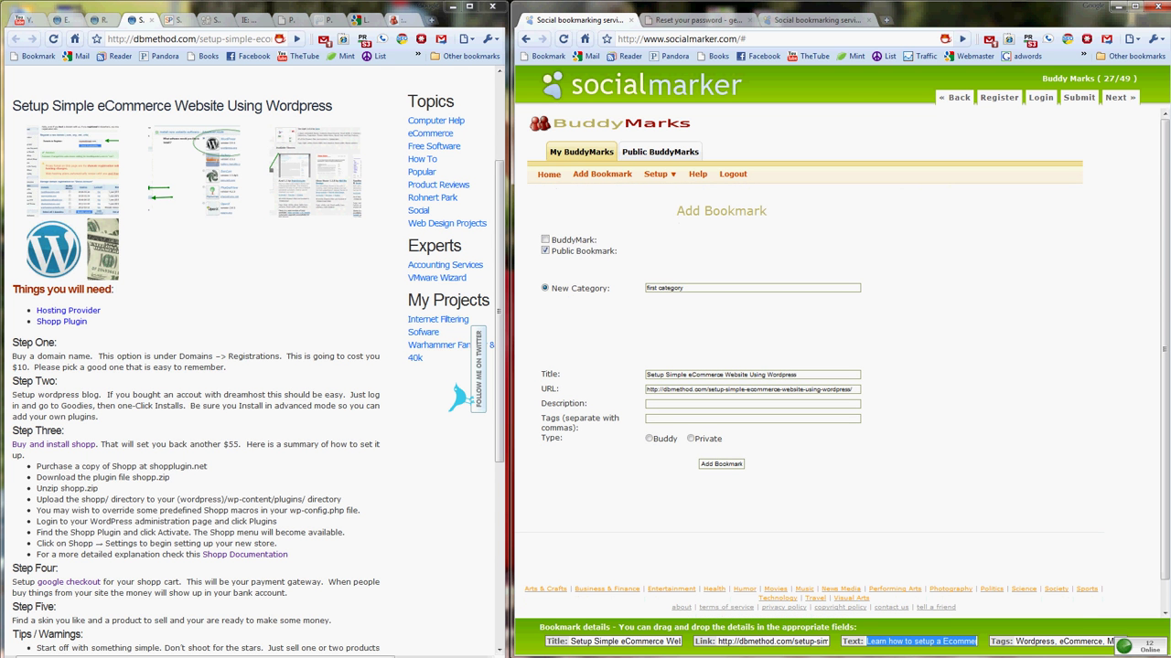
- Drag the article's tags and summary text into the bookmark's Tags and Description fields
left_click(1061, 641)
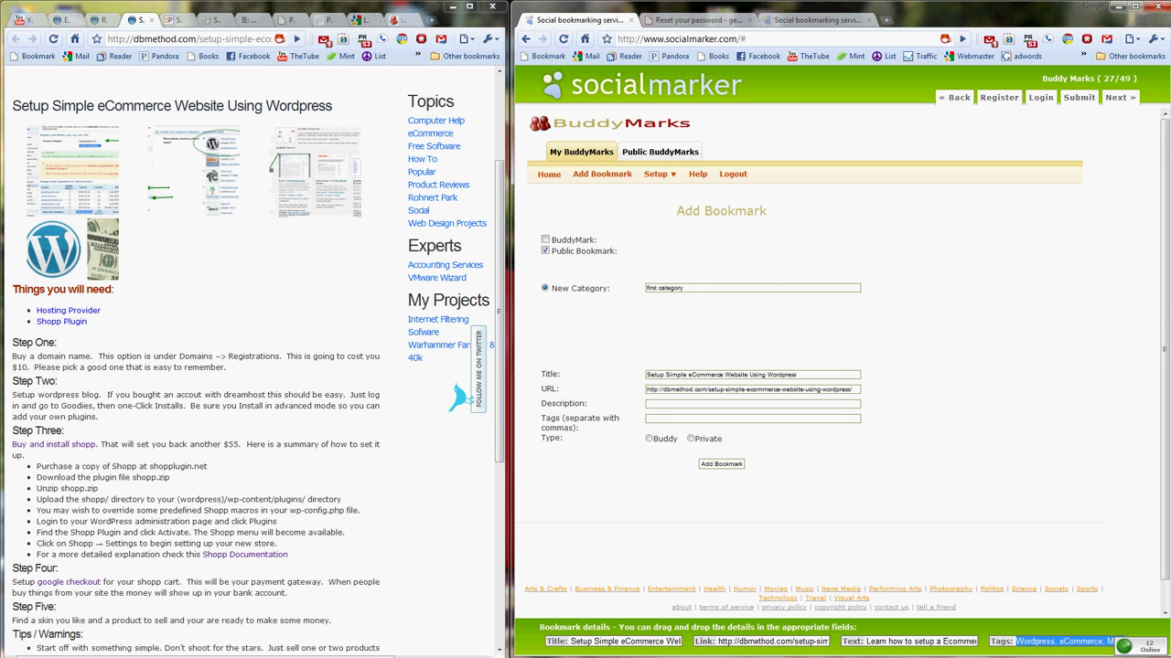
left_click_drag(1060, 641, 752, 418)
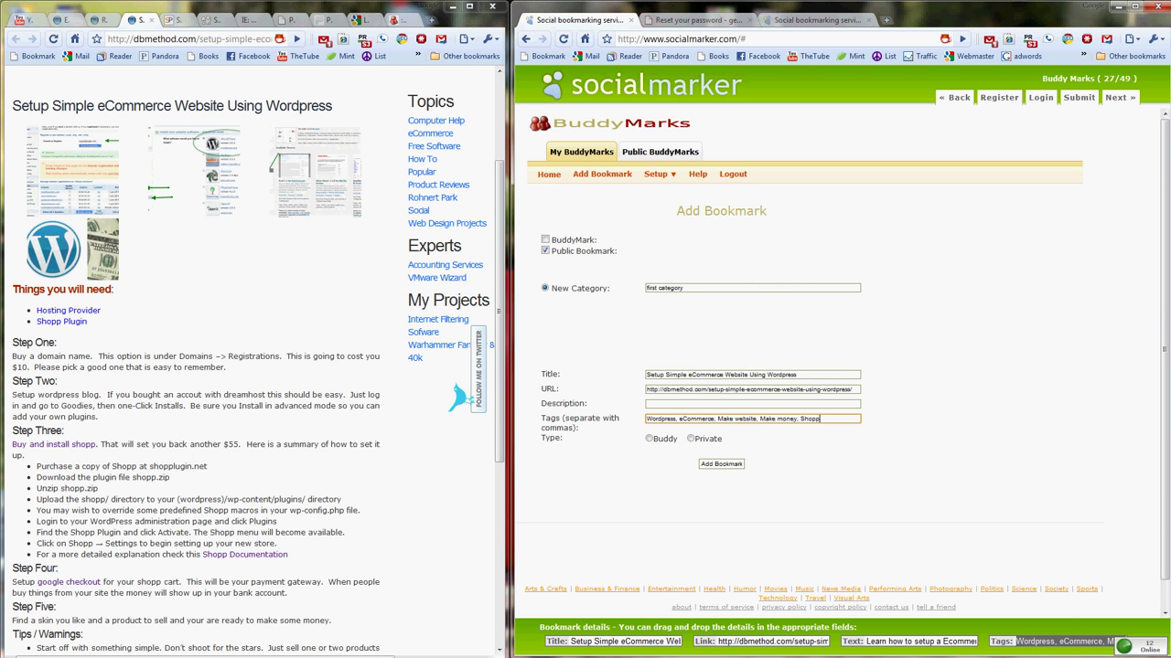
left_click(922, 641)
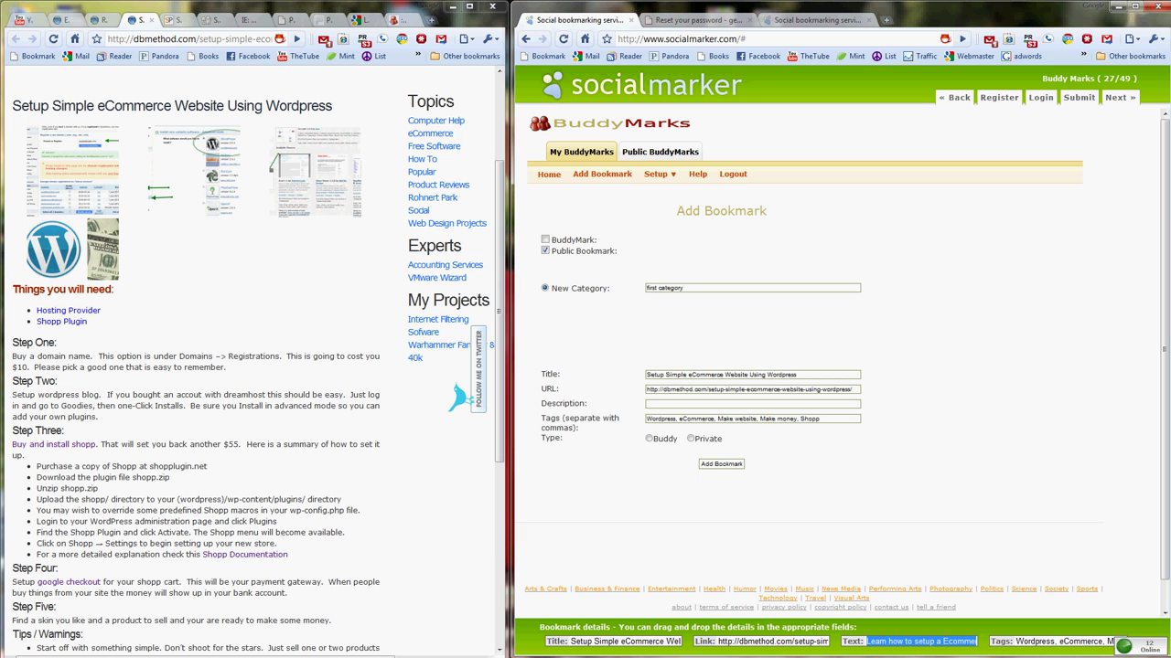
left_click_drag(922, 641, 751, 403)
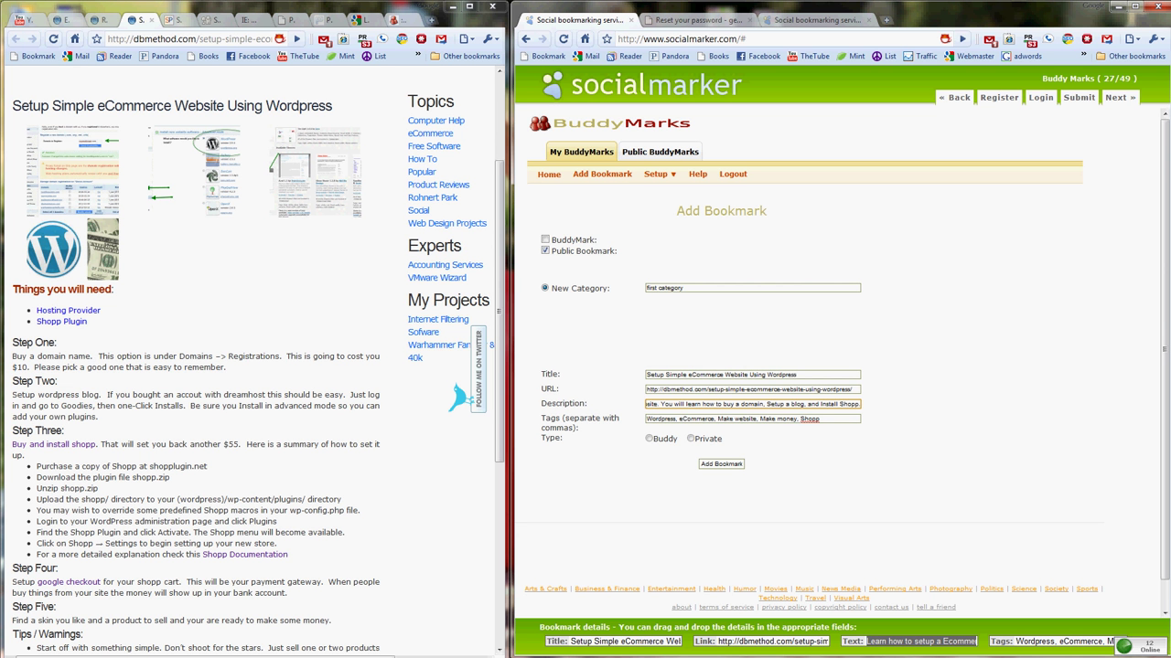
- Enter 'Wordpress' as the new category and set the bookmark type to Buddy
key("shift+Tab")
key("shift+Tab")
key("shift+Tab")
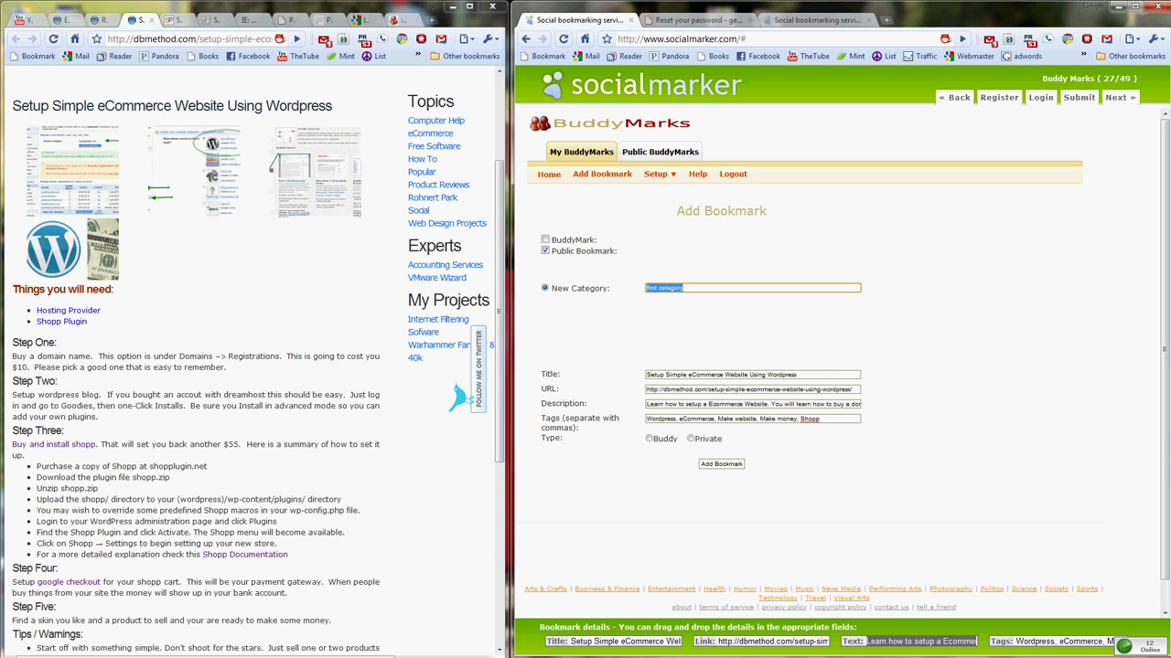
type("Wordpress")
left_click(648, 439)
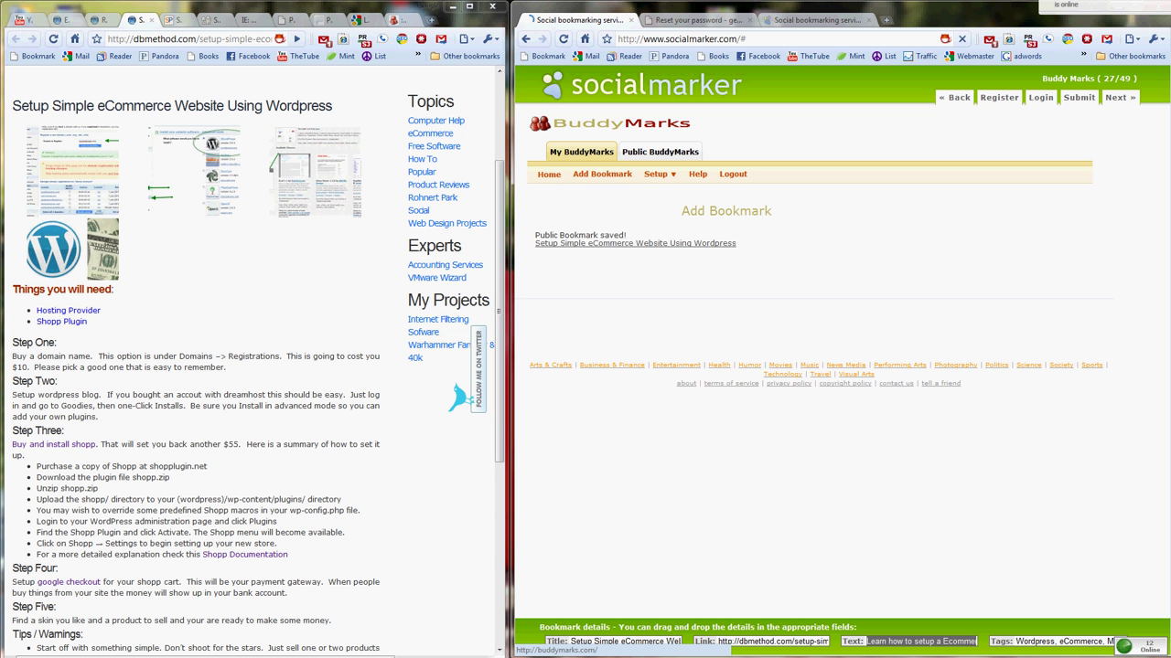
- Copy the link address of the MyLinkVault logo from the BuddyMarks home page
left_click(394, 19)
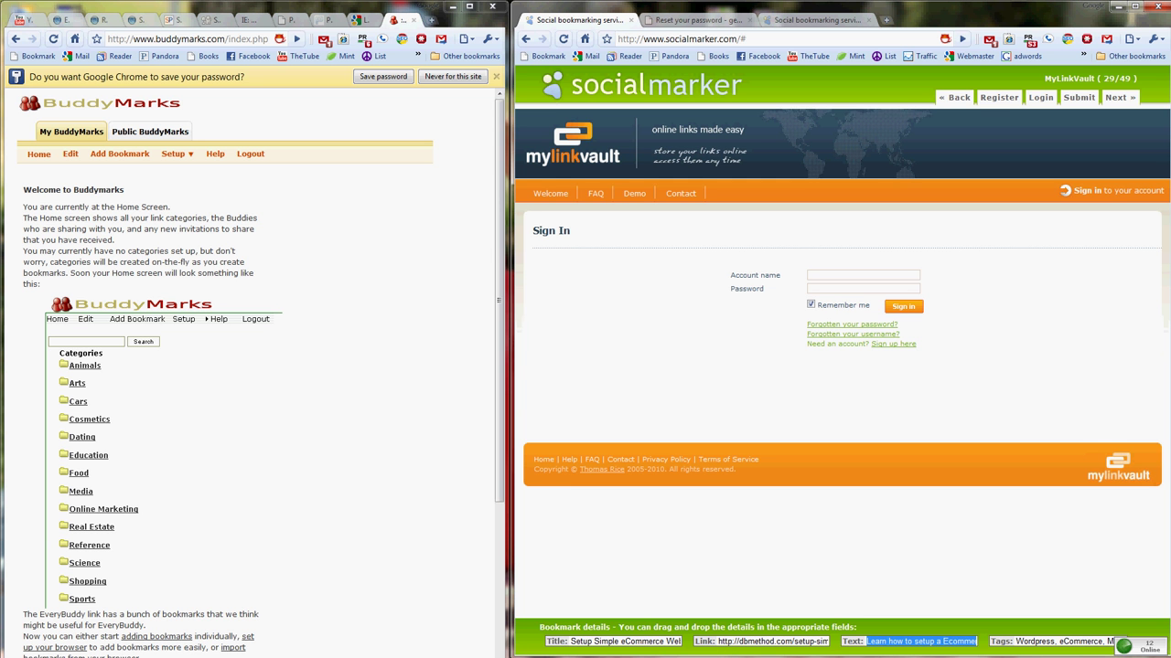
right_click(577, 138)
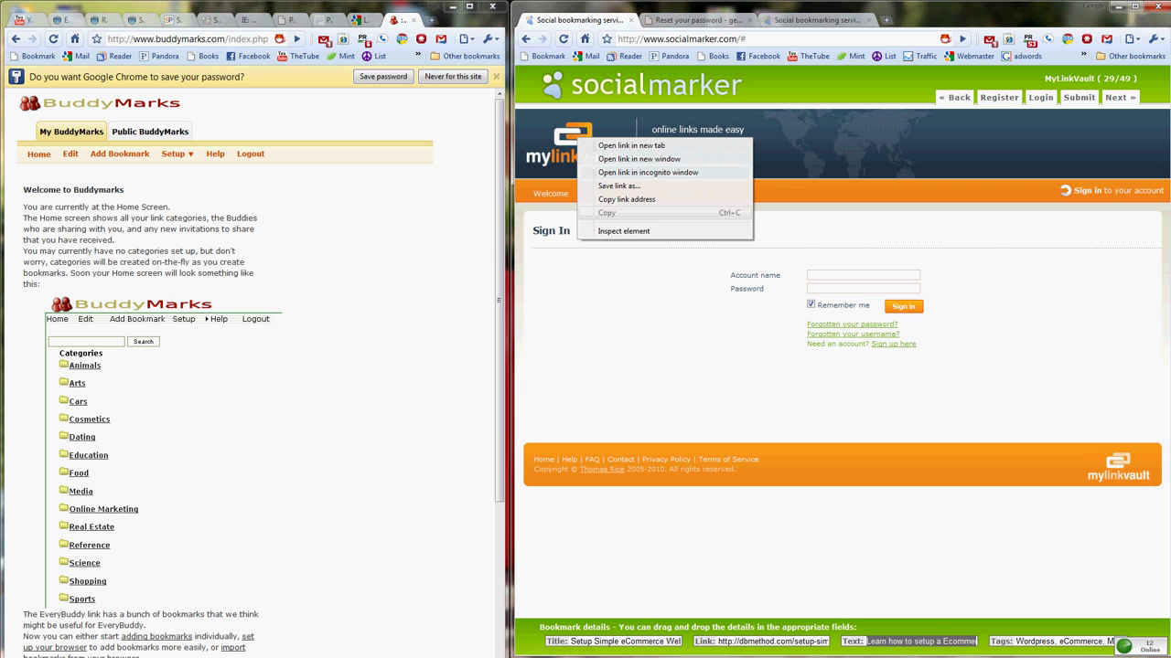
left_click(626, 198)
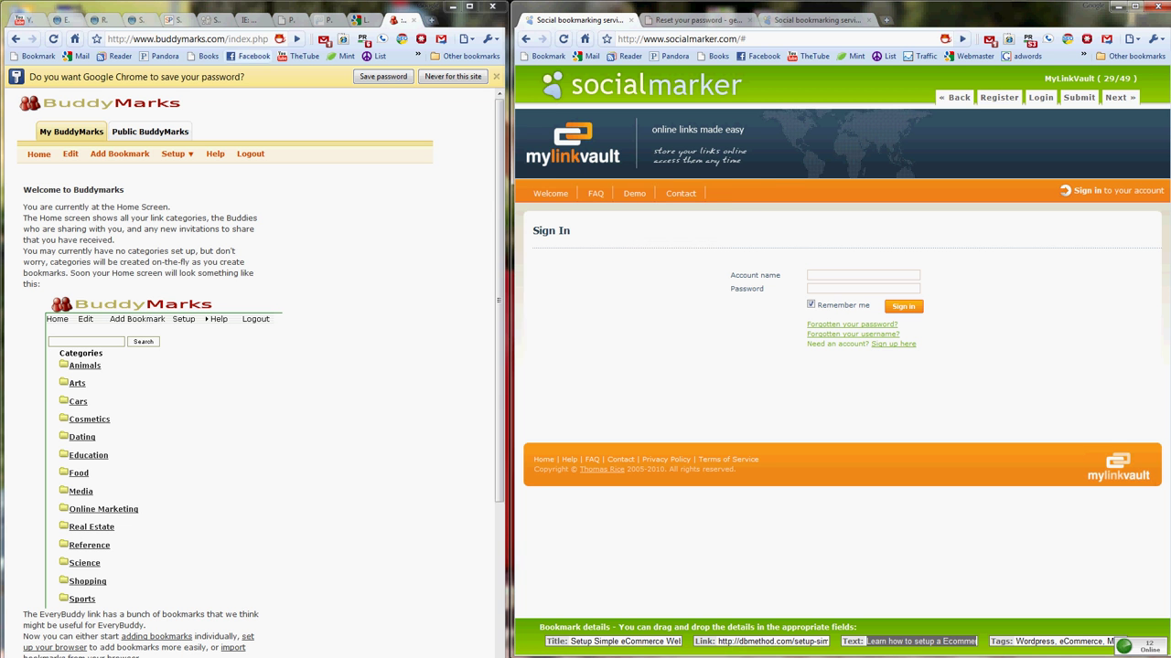
left_click(187, 38)
- Load the copied MyLinkVault address in the other window and go to its sign-in page
key("ctrl+v")
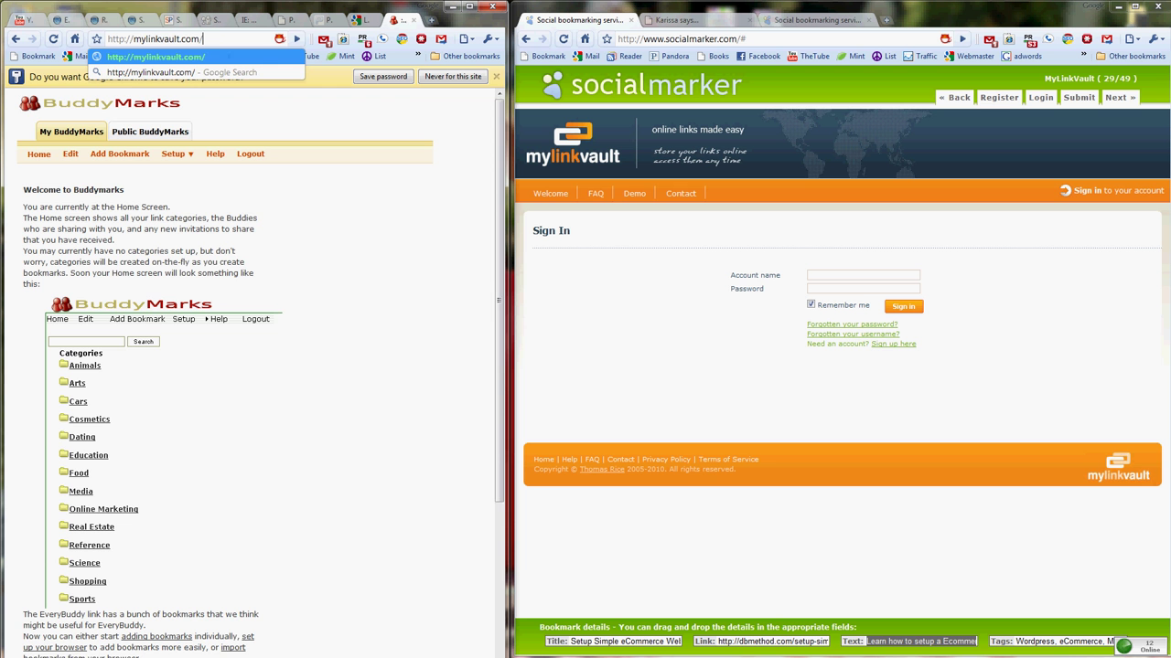
key("Return")
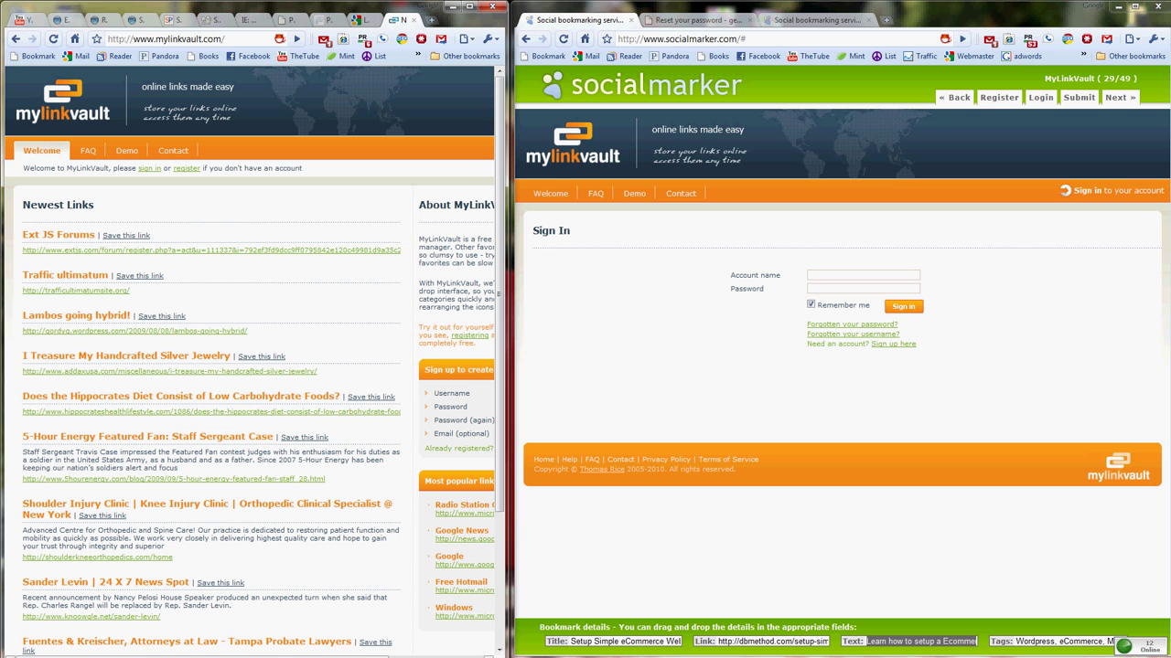
scroll(250, 362, "right", 2)
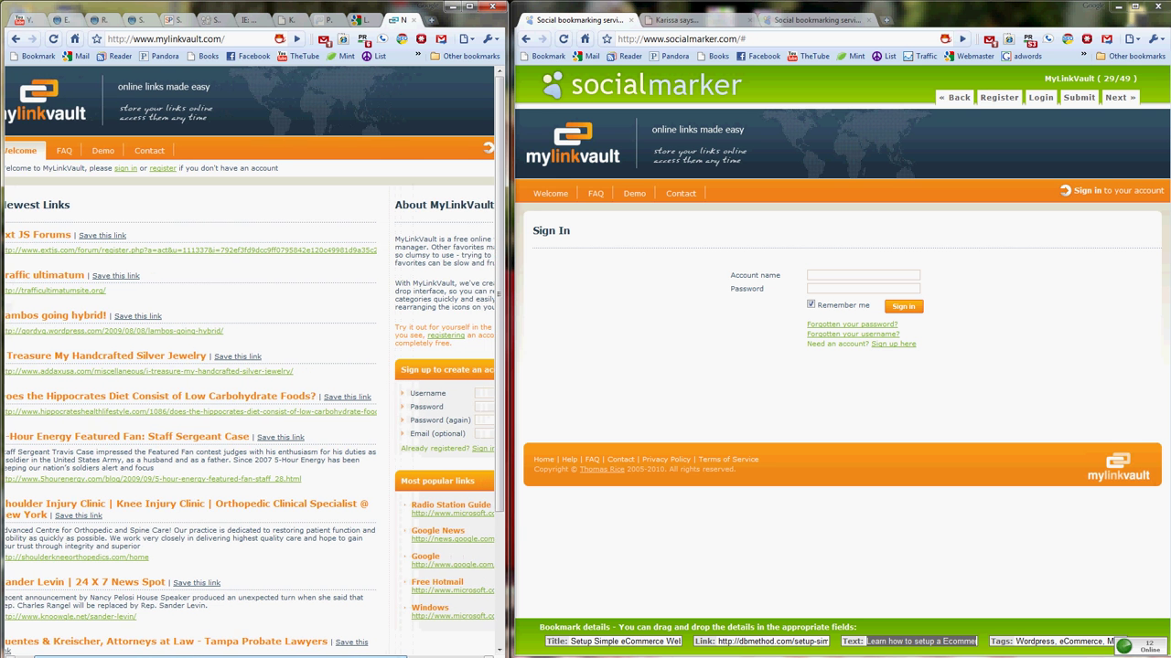
scroll(250, 362, "right", 2)
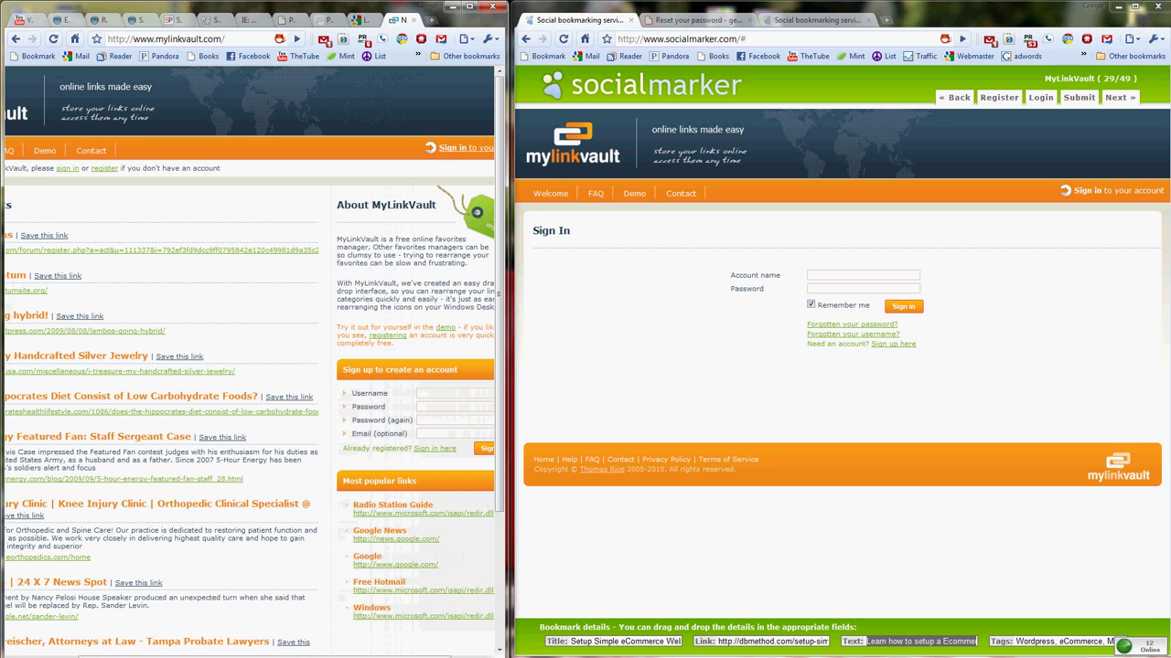
left_click(434, 448)
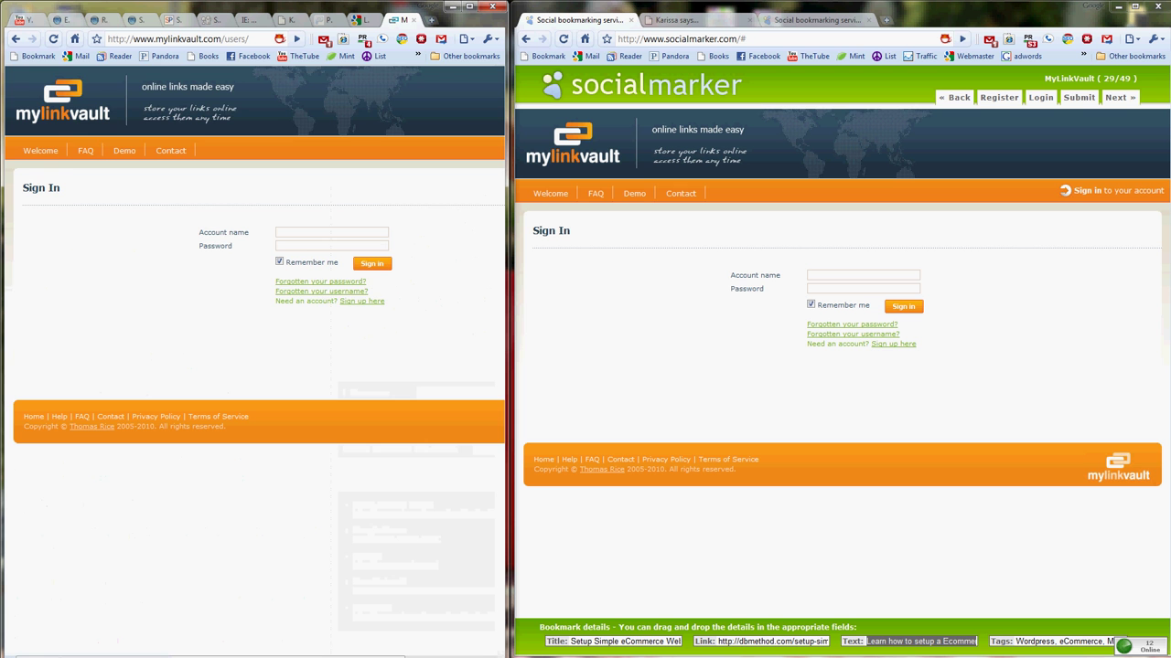
- Sign in to MyLinkVault with the account name and password, bringing up LastPass's save offer
left_click(331, 232)
type("gera3d")
key("Tab")
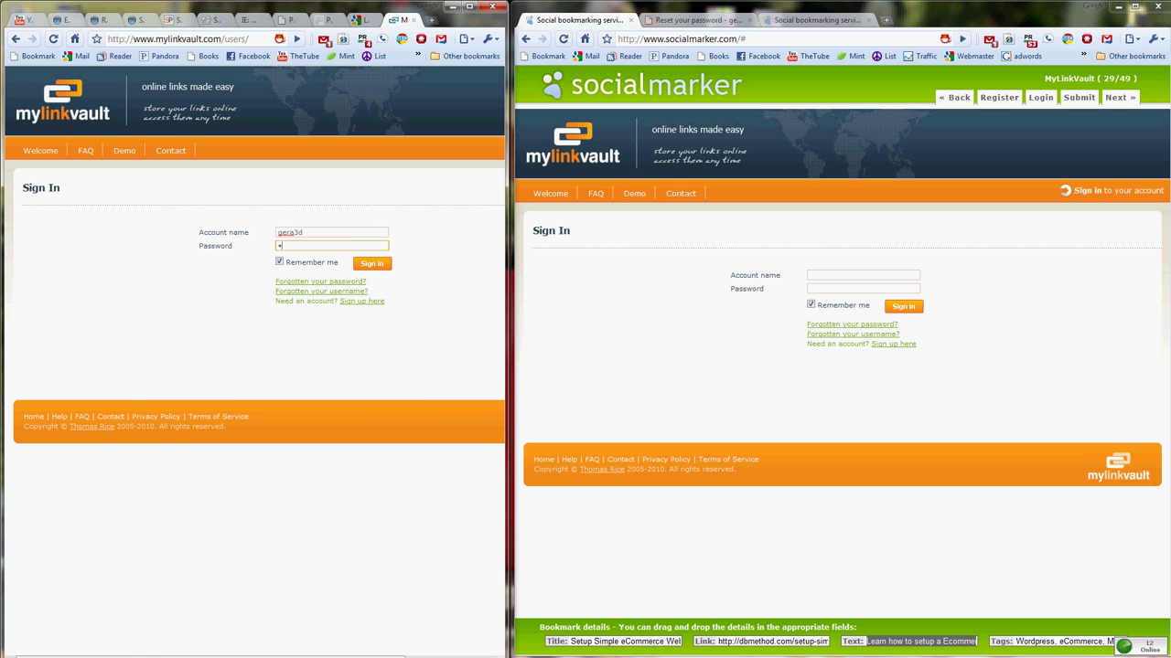
type("******")
key("Return")
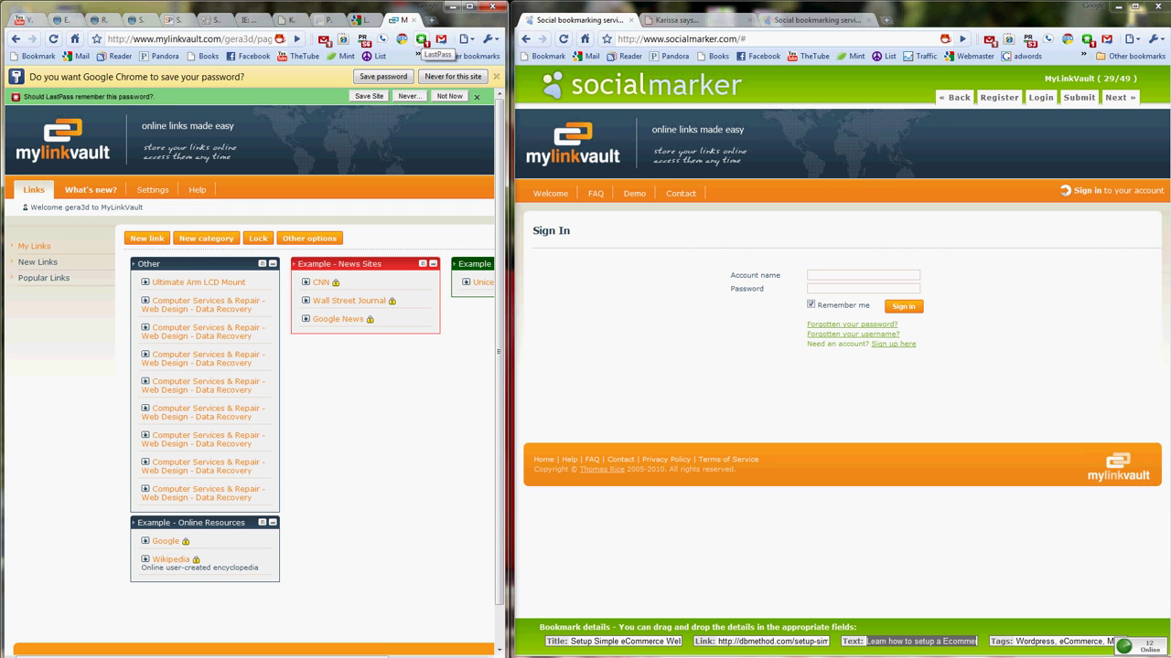
left_click(421, 39)
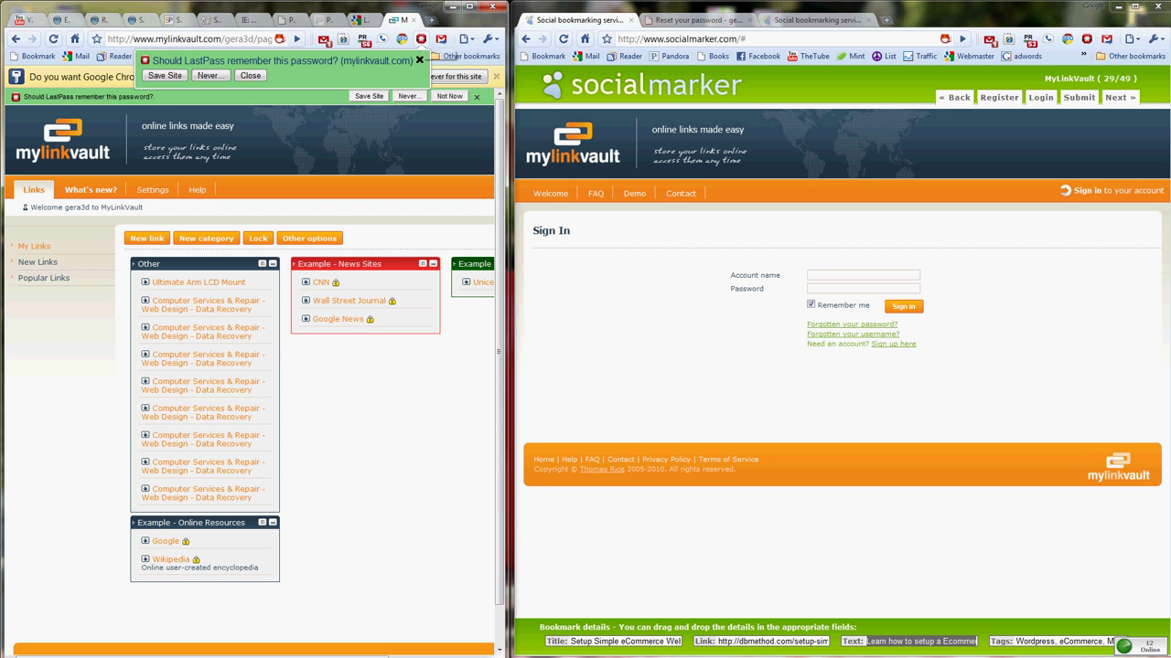
- Save the MyLinkVault login as a site in LastPass
left_click(165, 75)
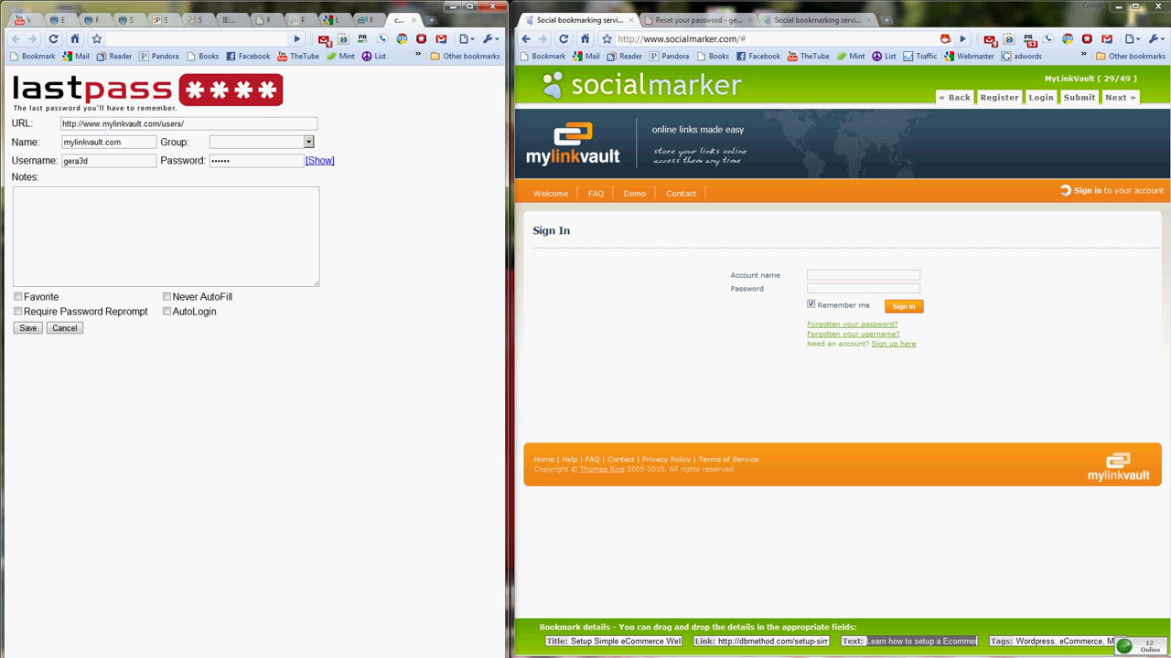
left_click(28, 328)
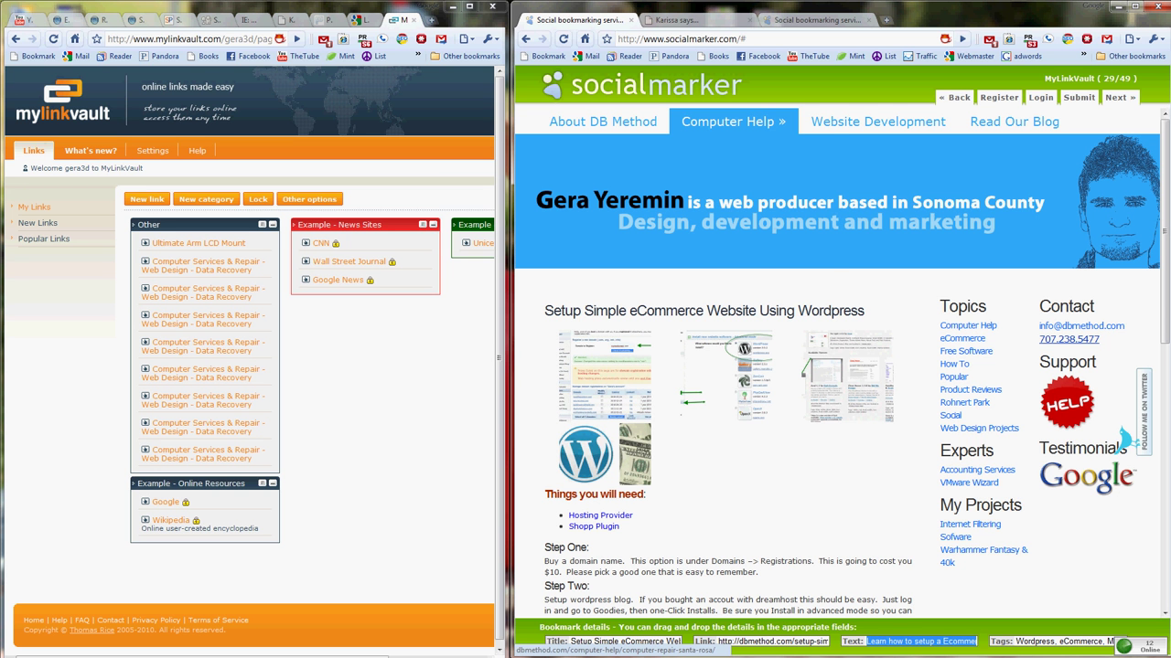
- Advance SocialMarker to the next site, Tip'd (Financial), 30 of 49
mouse_move(731, 121)
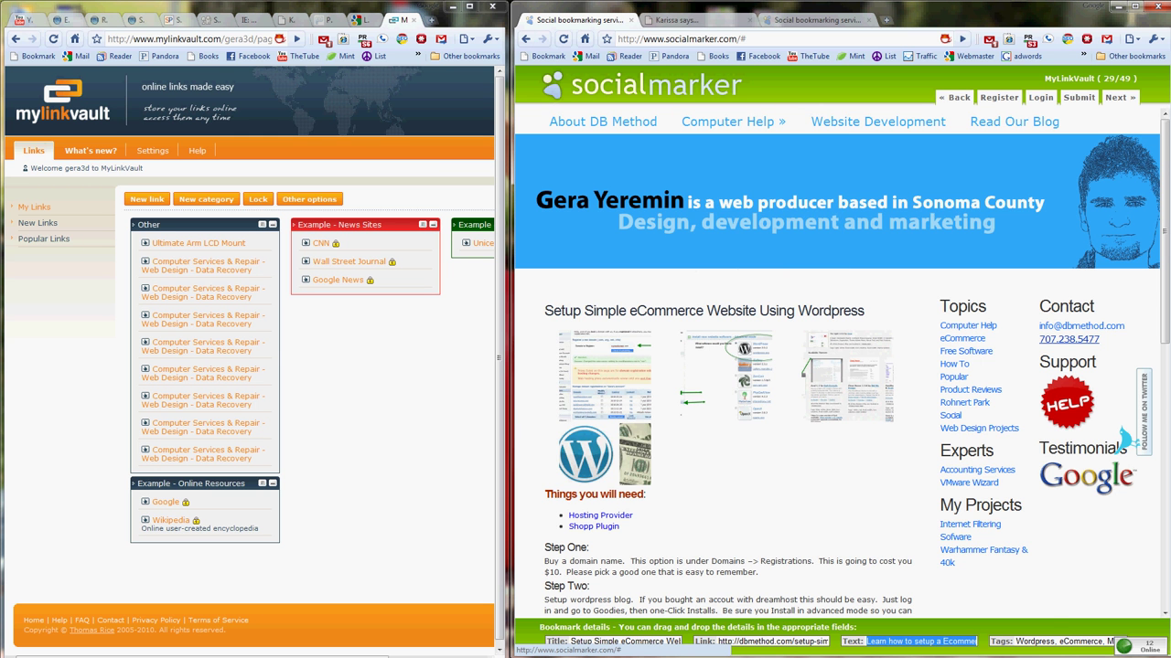
left_click(1120, 97)
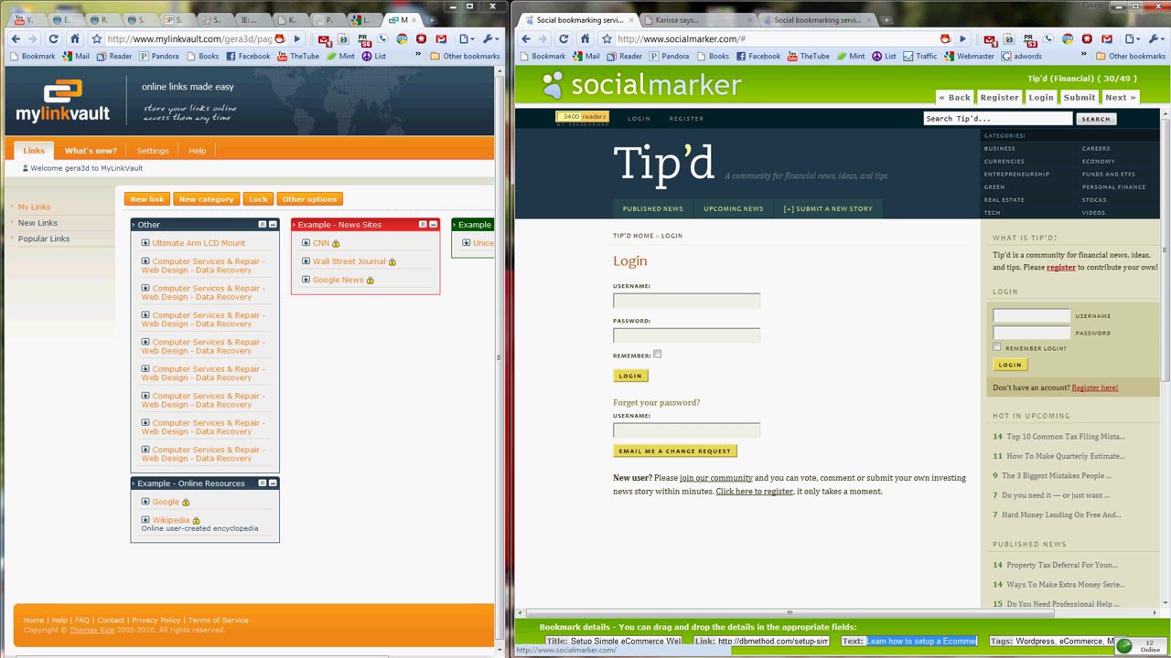
- Select the SocialMarker web address in the address bar
left_click_drag(738, 38, 617, 39)
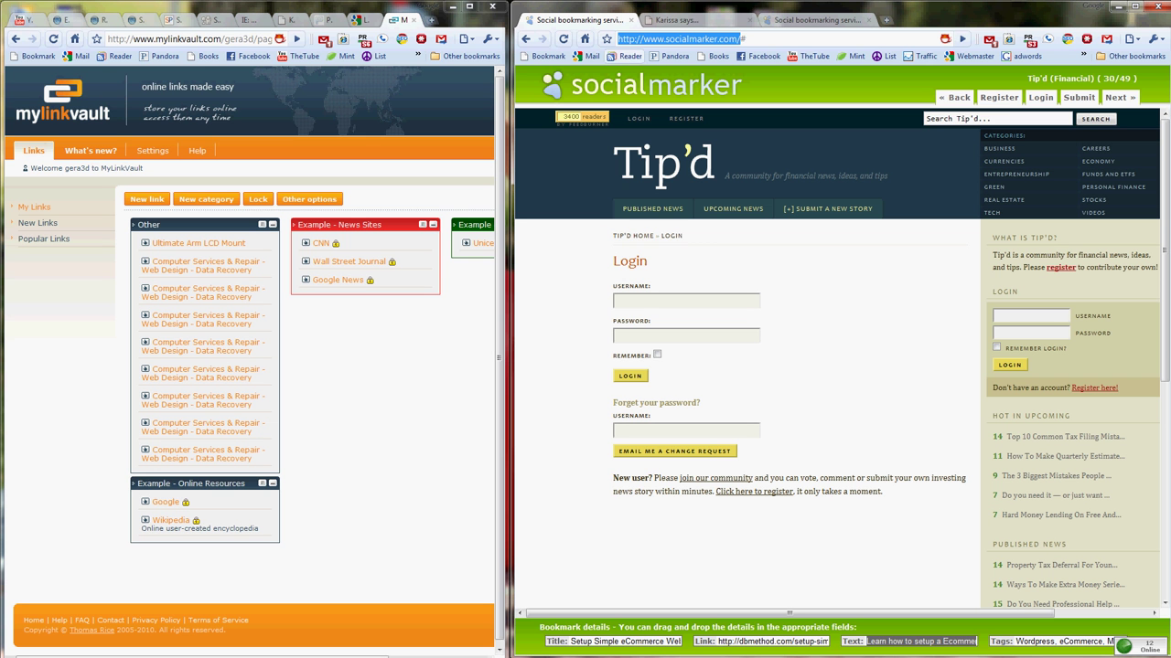